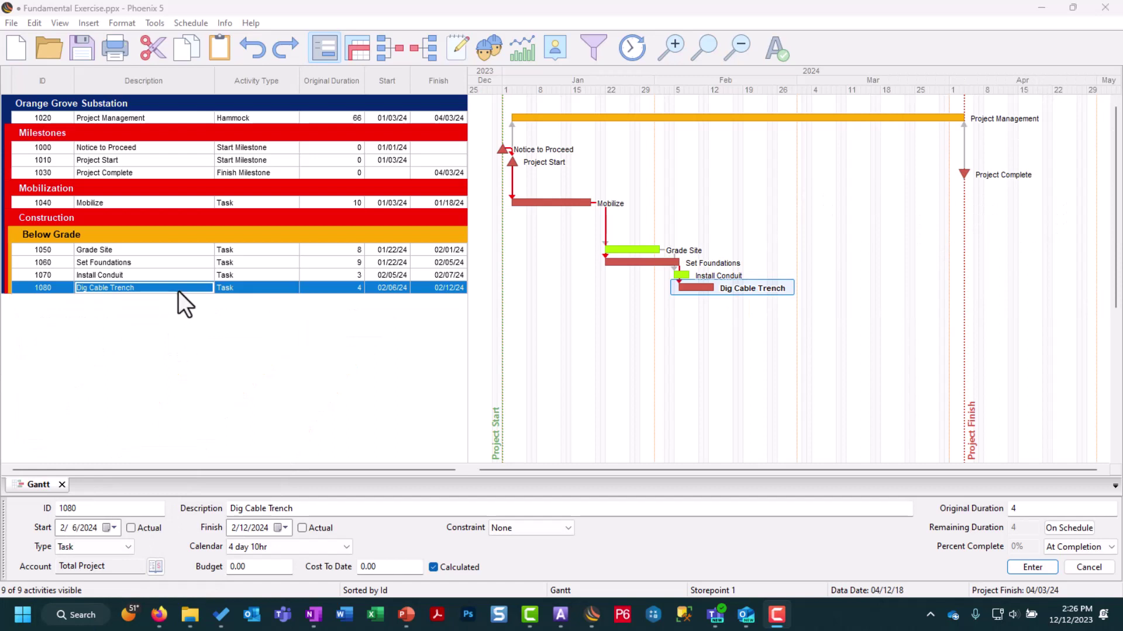
- Insert a new activity in the Below Grade group after Dig Cable Trench
click(103, 102)
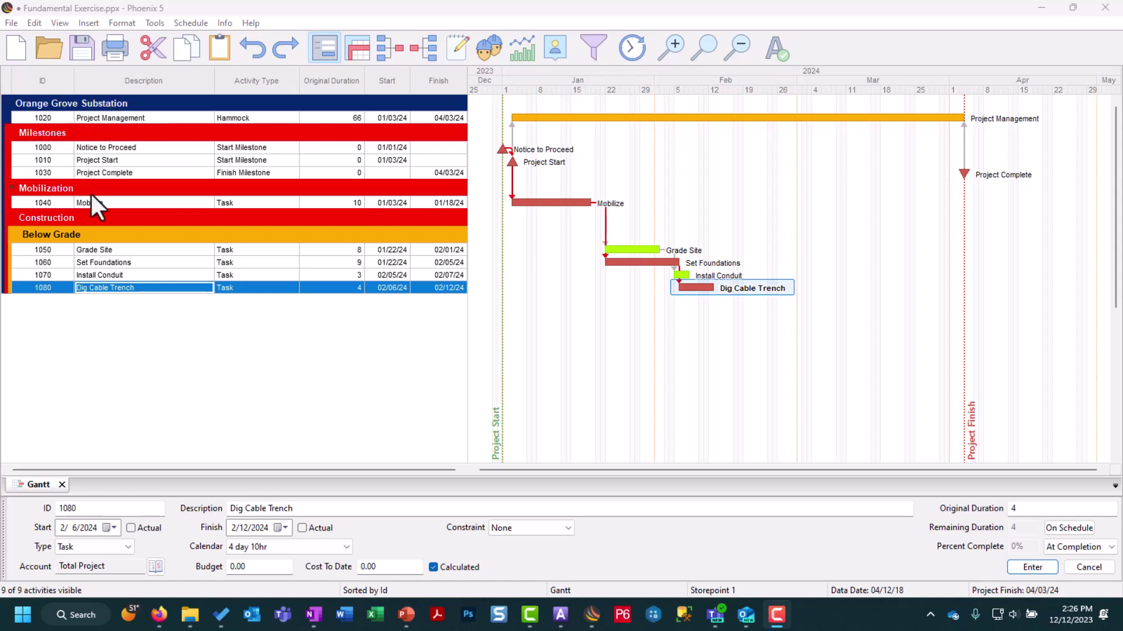
click(91, 229)
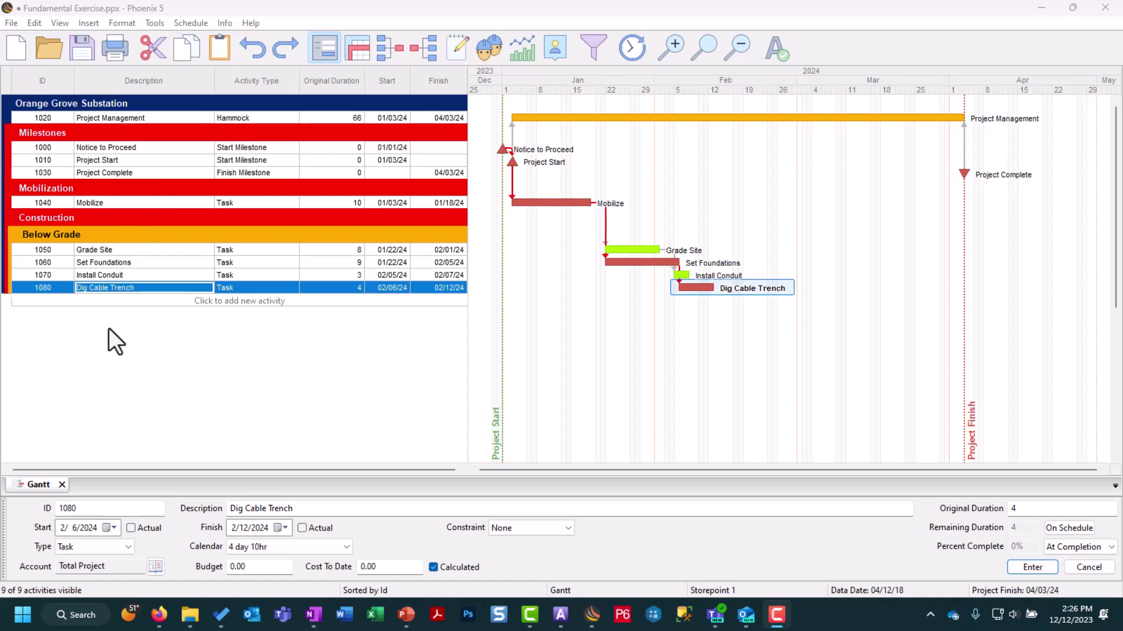
click(174, 317)
click(181, 311)
click(180, 311)
key(Insert)
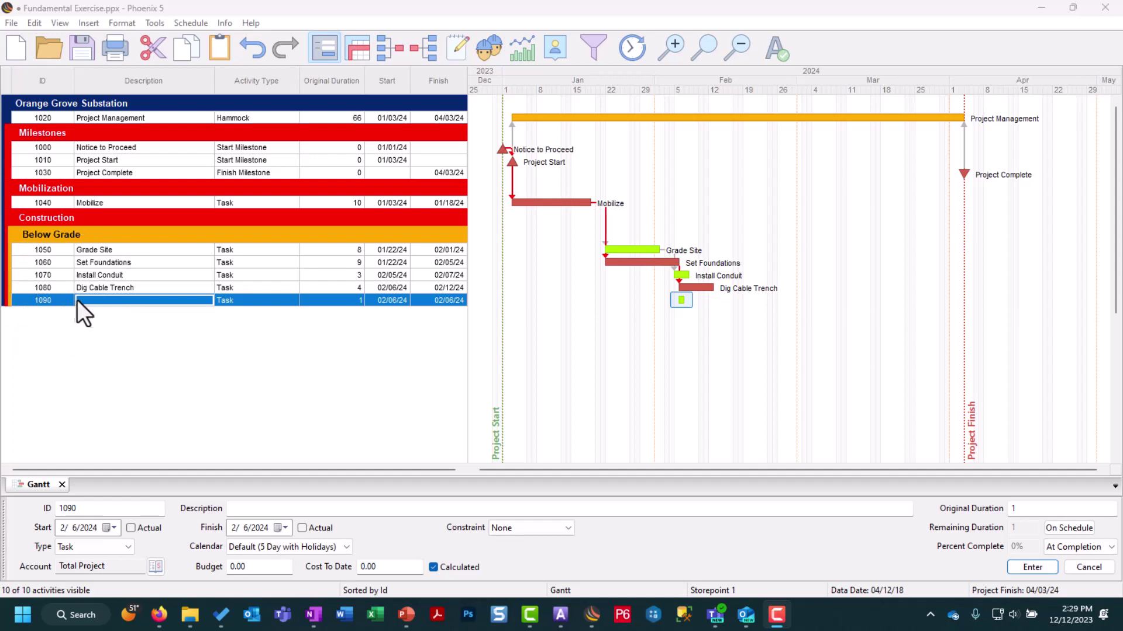
- Name the new activity 1090 'Erect Steel Structures' and commit the description
click(115, 302)
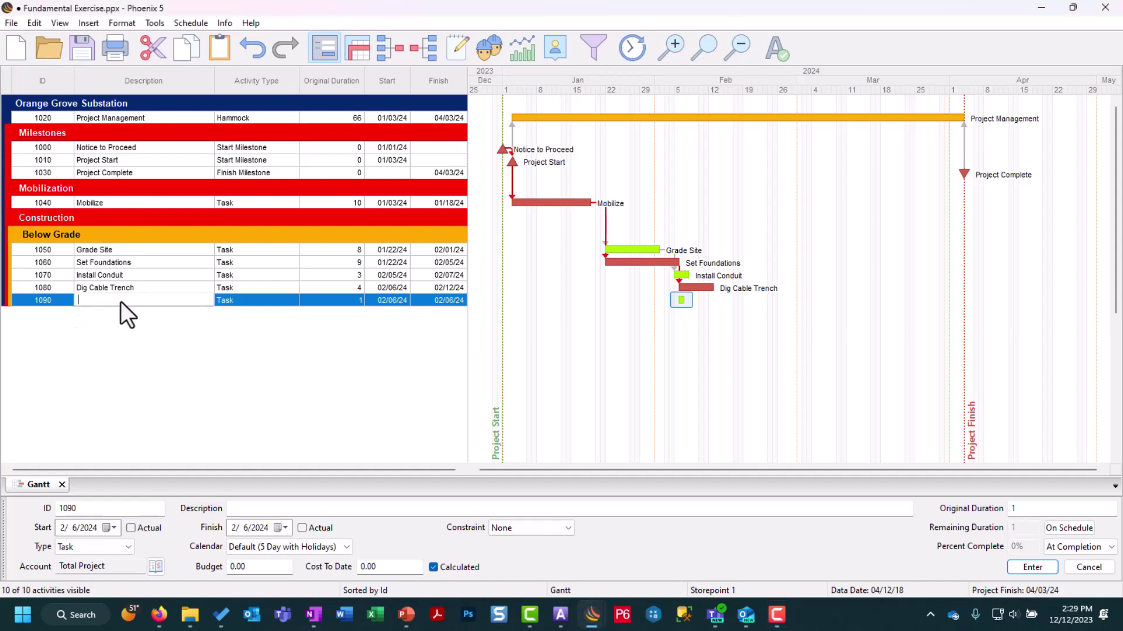
click(253, 508)
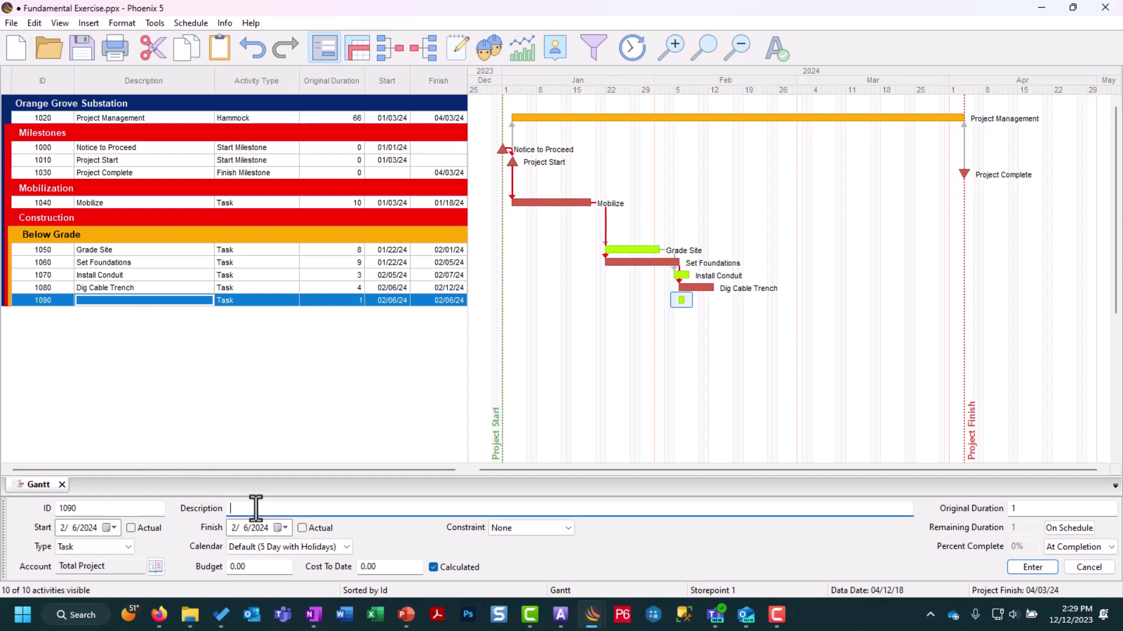
click(256, 508)
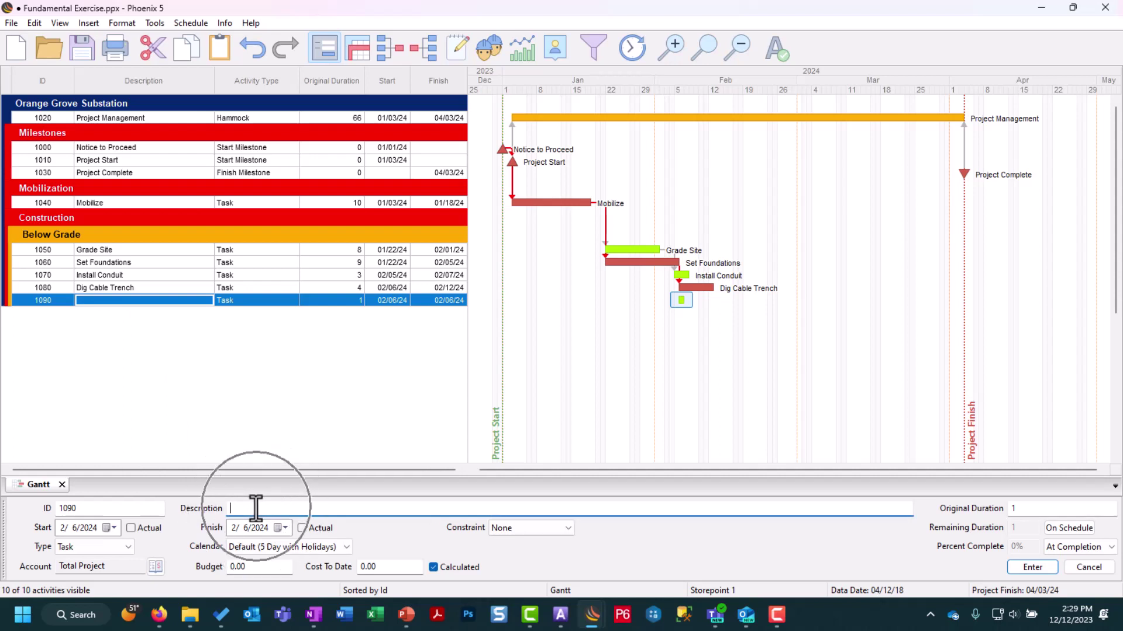
text(Erect Steel Structures)
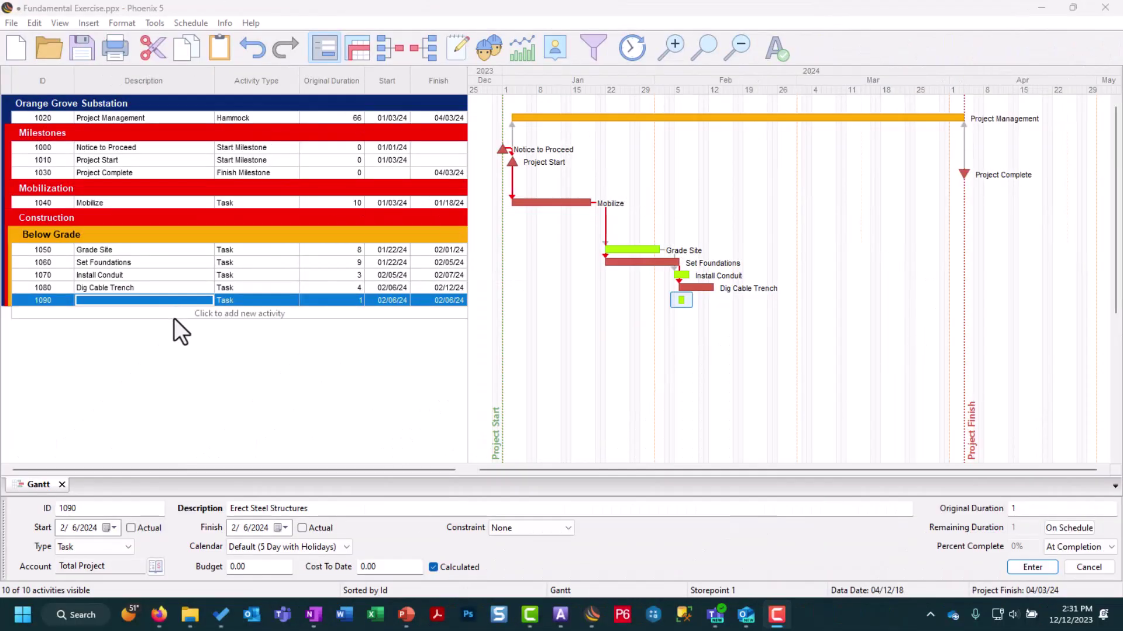
click(314, 509)
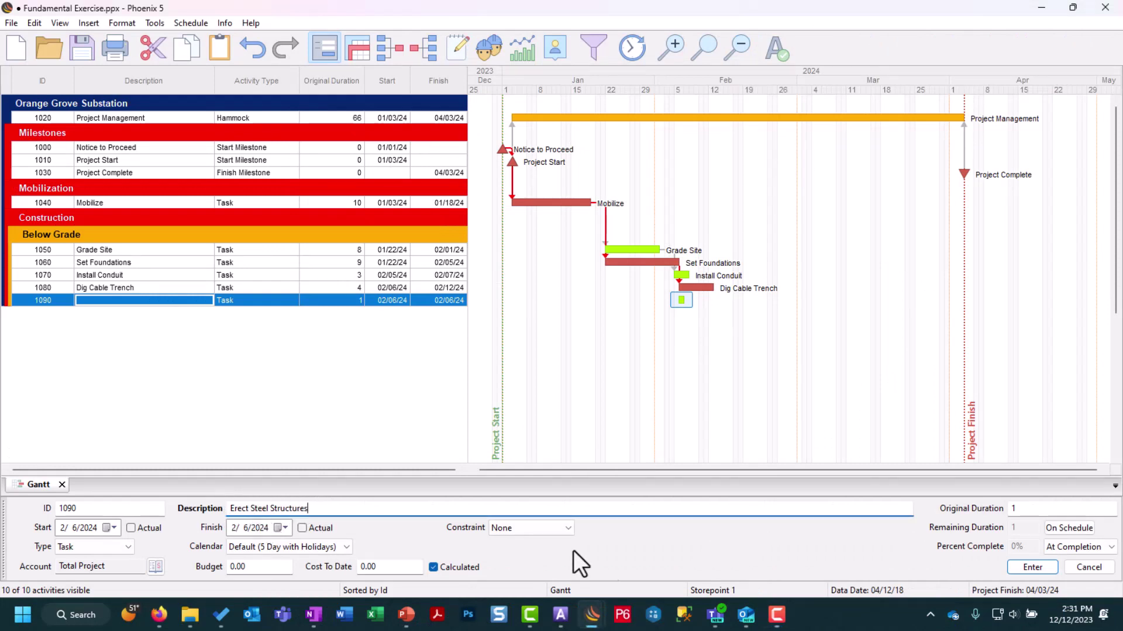
click(1047, 567)
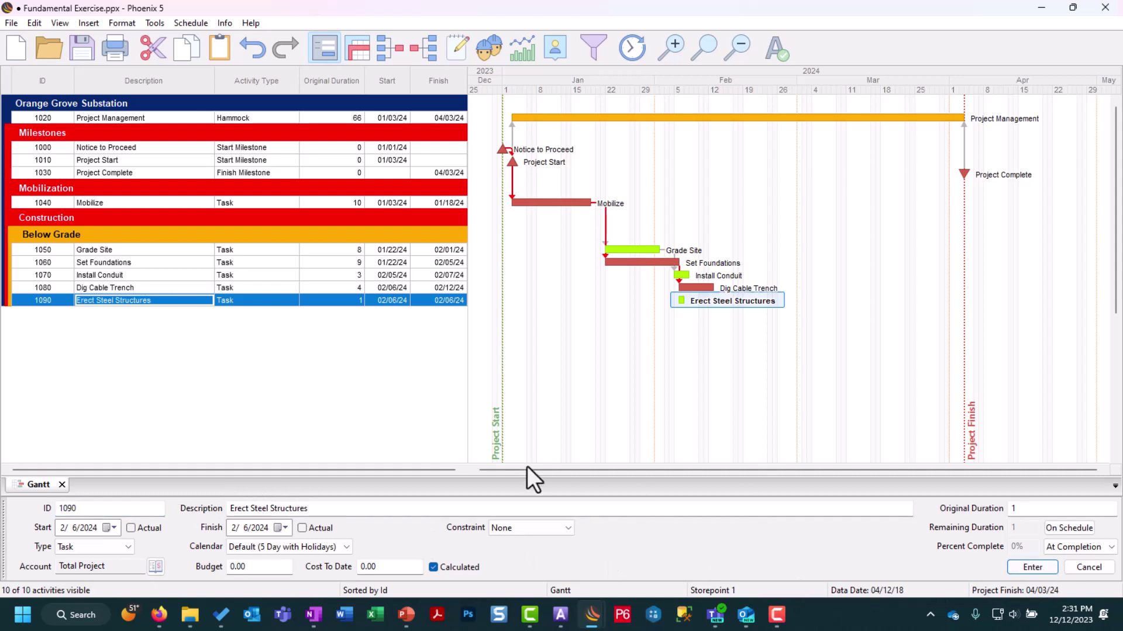
- Keep the activity type as Task and the Default (5 Day with Holidays) calendar
click(128, 549)
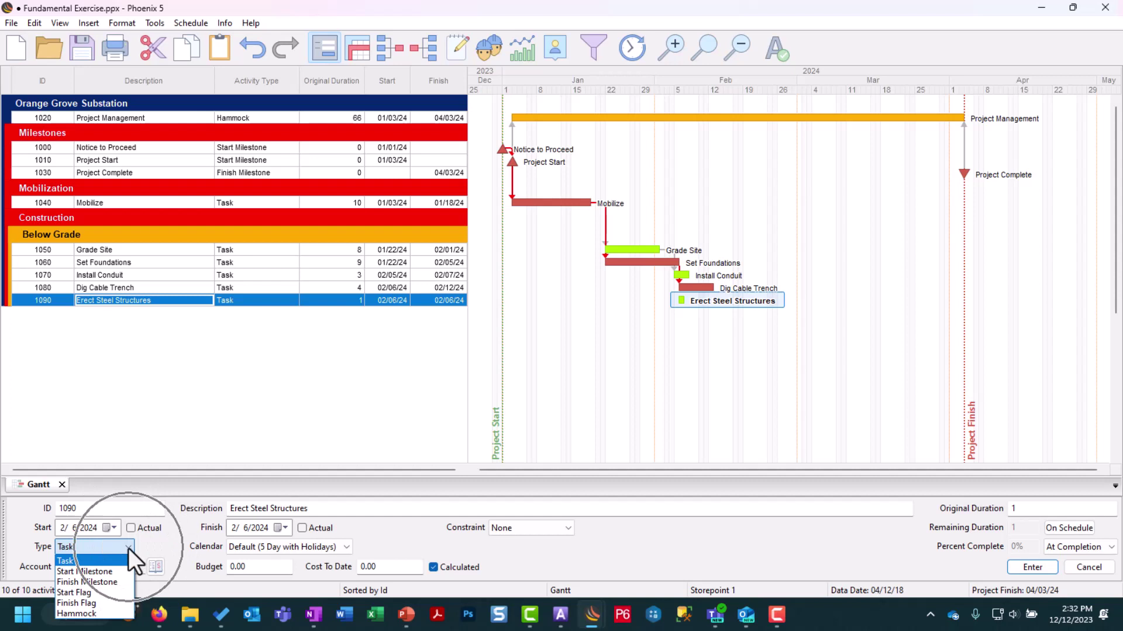
click(128, 548)
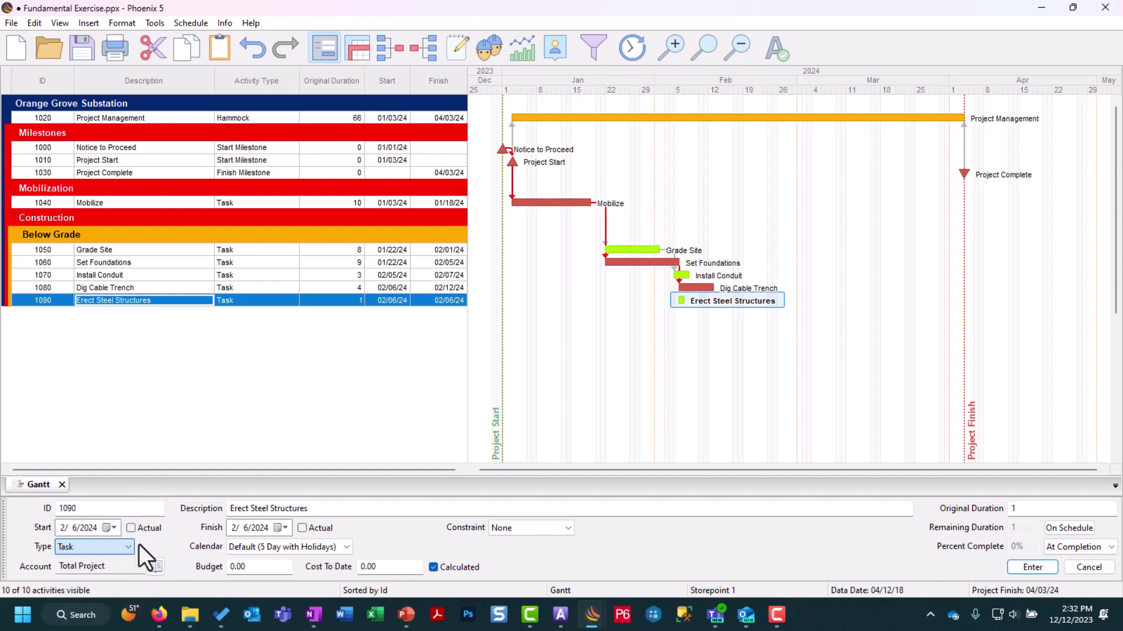
click(345, 547)
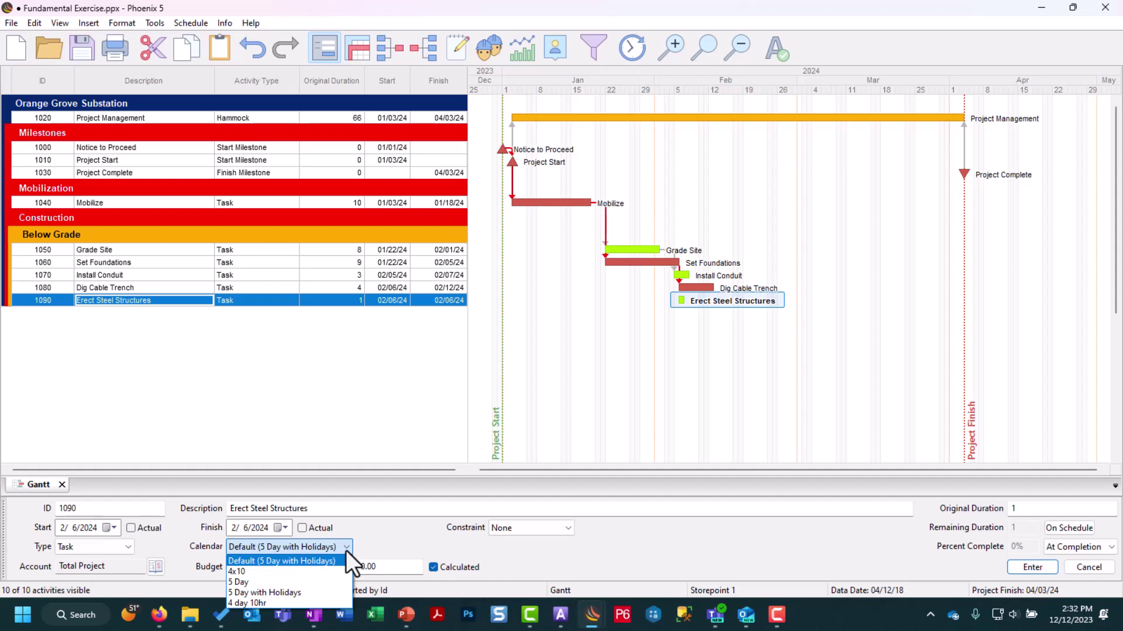
click(345, 549)
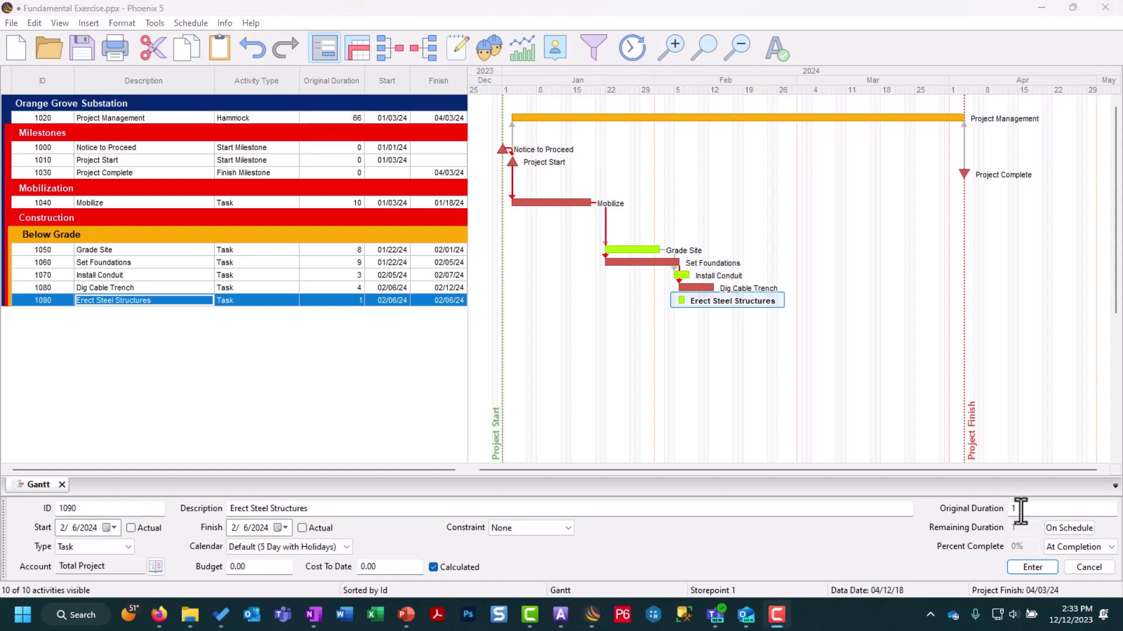
- Change the original duration from 1 to 8 days, finishing 02/15/24
click(1018, 509)
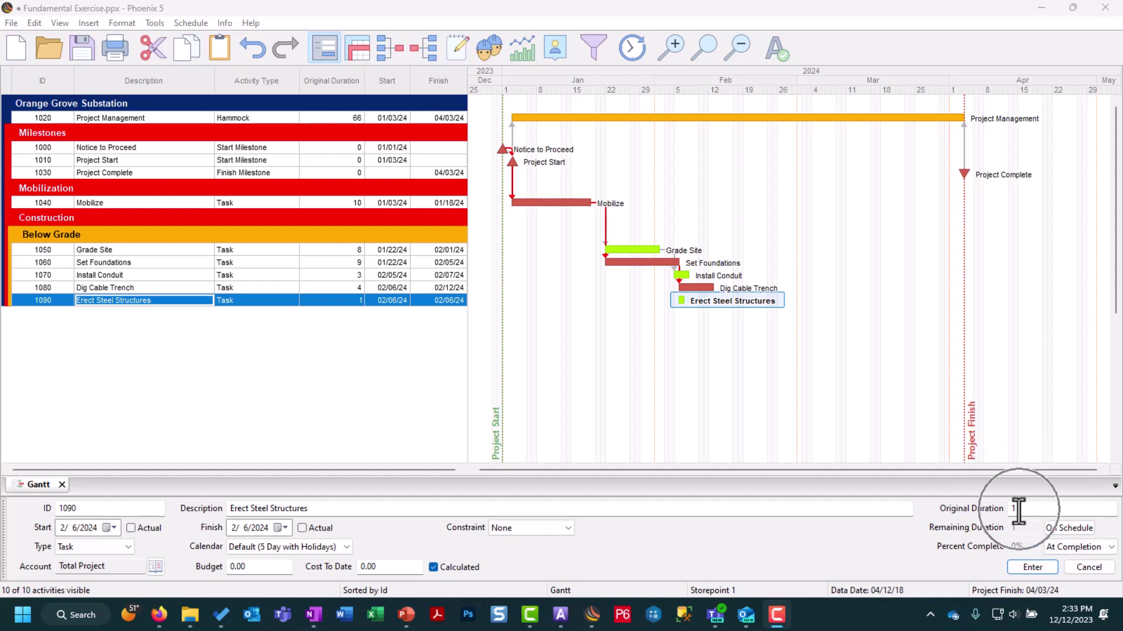
click(1020, 509)
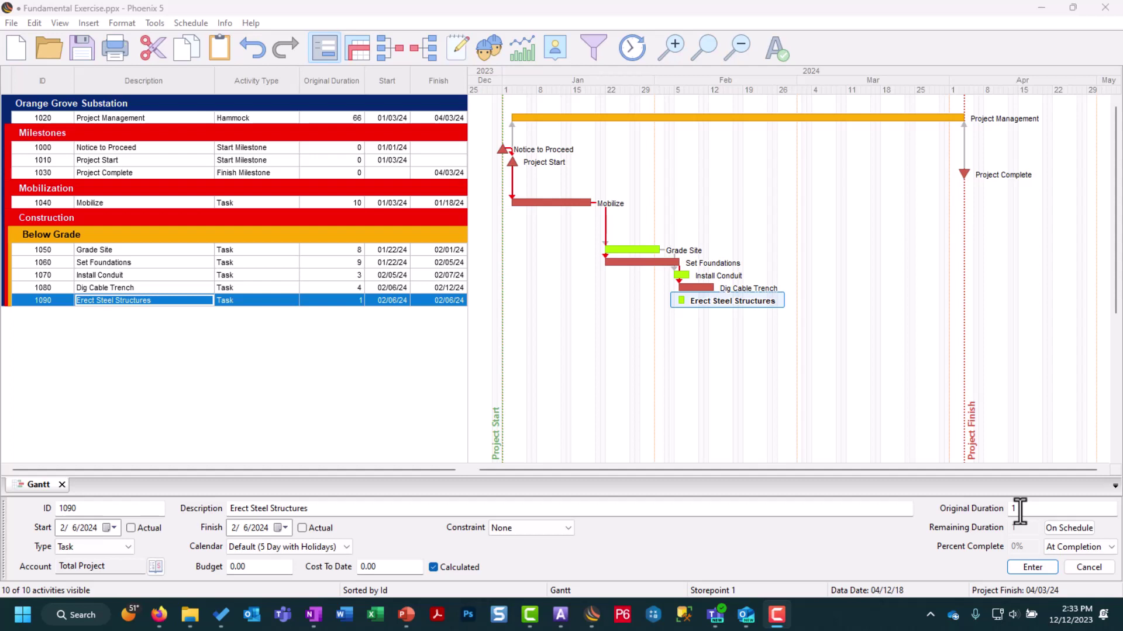
click(1020, 509)
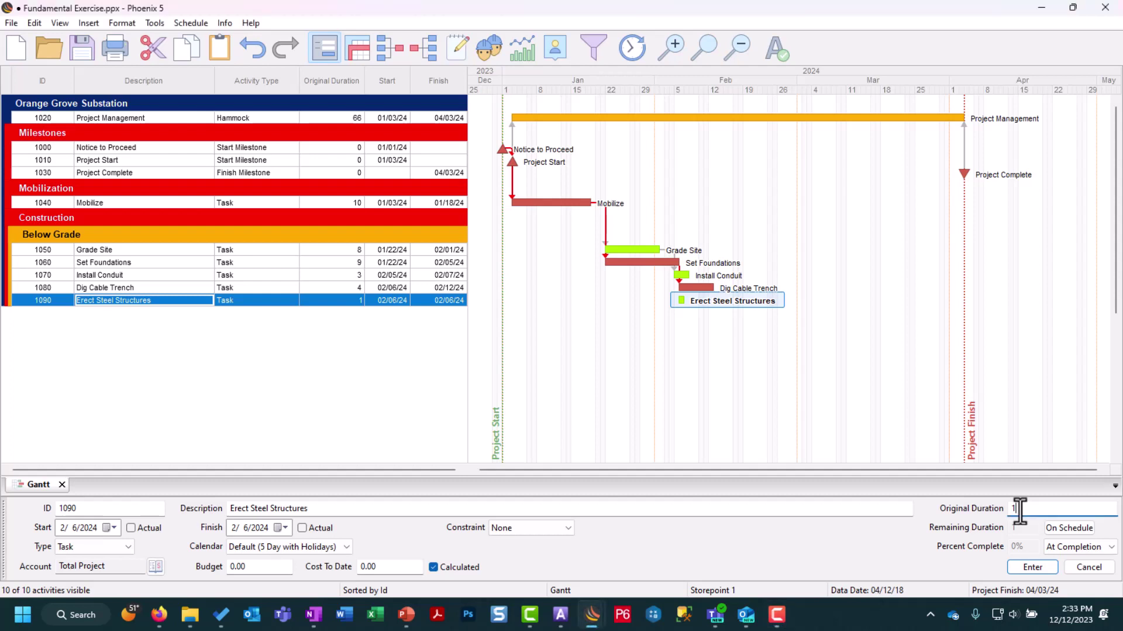
key(BackSpace)
text(8)
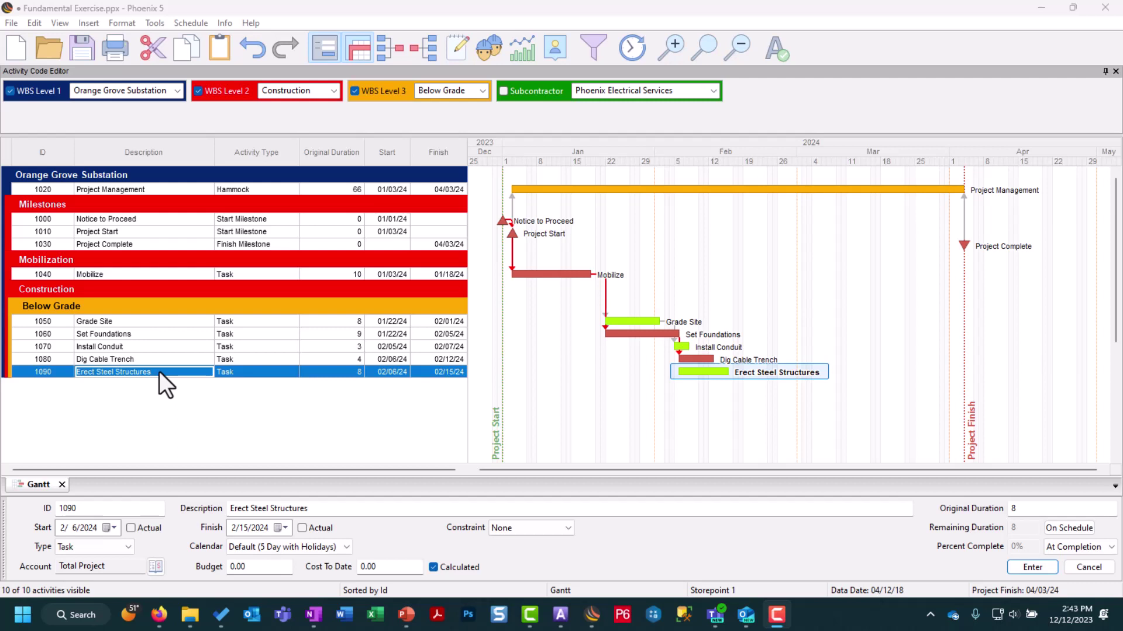
- Set activity 1090's WBS Level 3 code to Above Grade
click(482, 93)
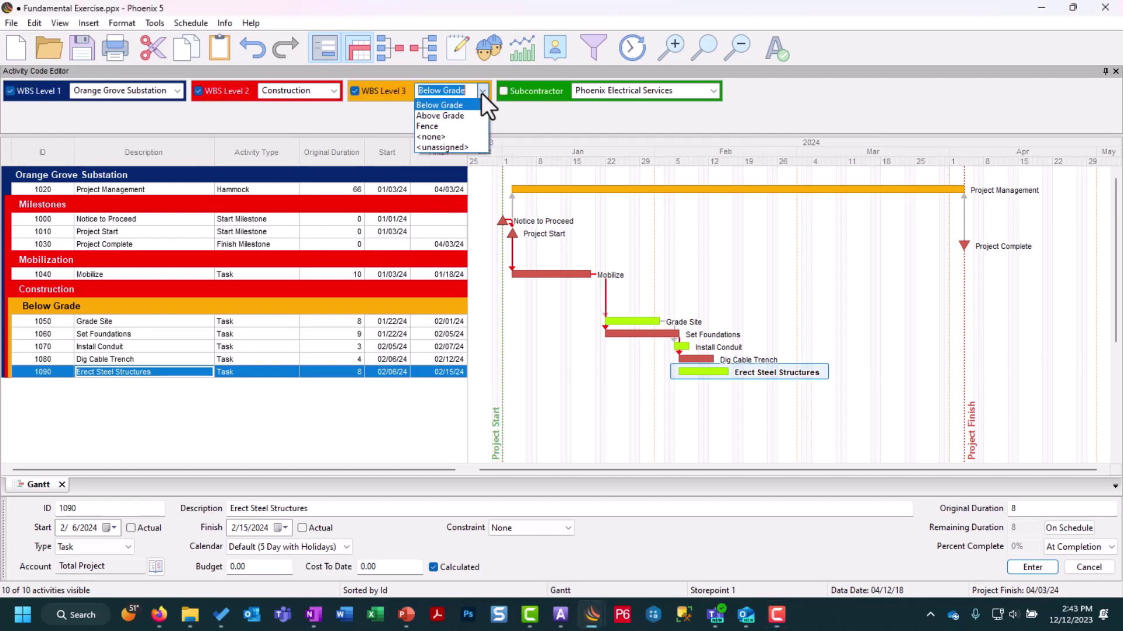
click(469, 115)
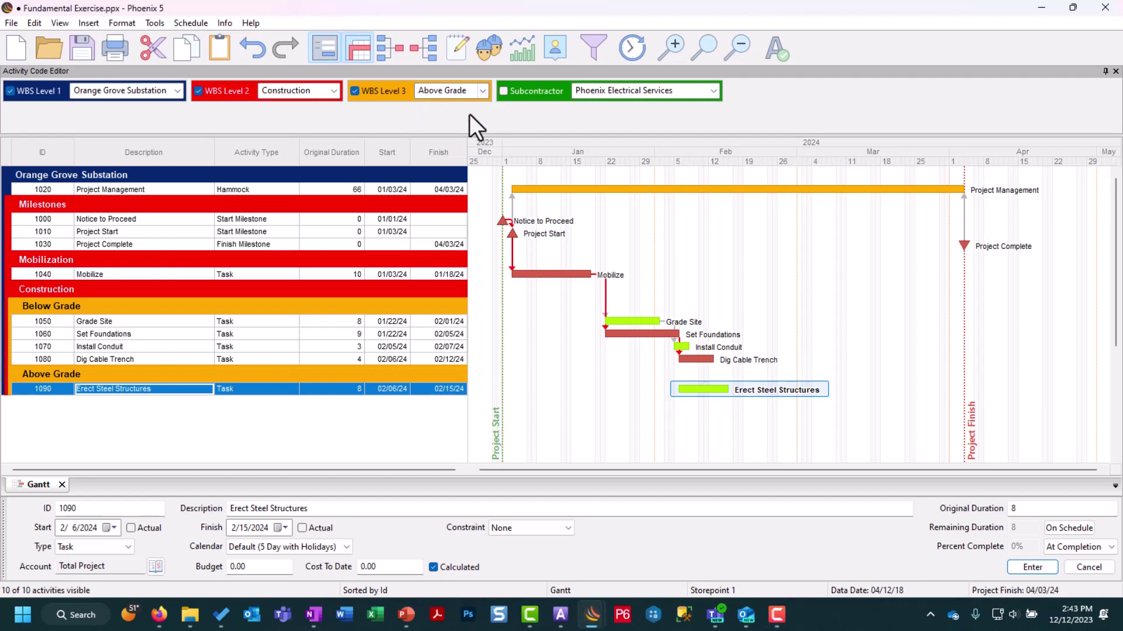
- Add and discard trial blank activities below Mobilize, leaving nine activities
click(66, 275)
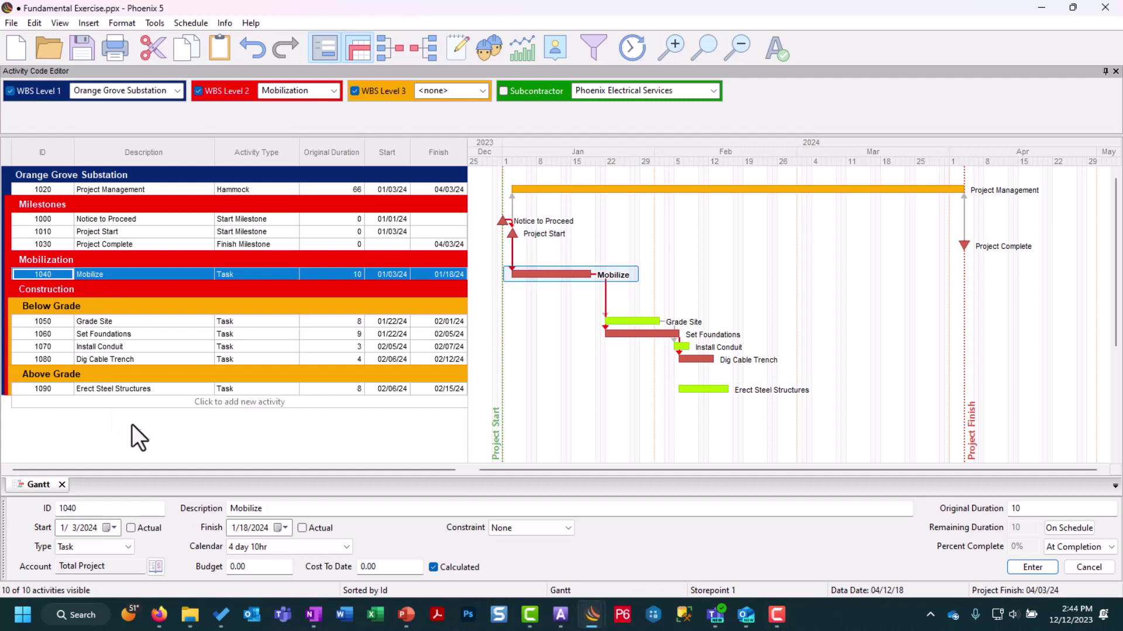
click(188, 403)
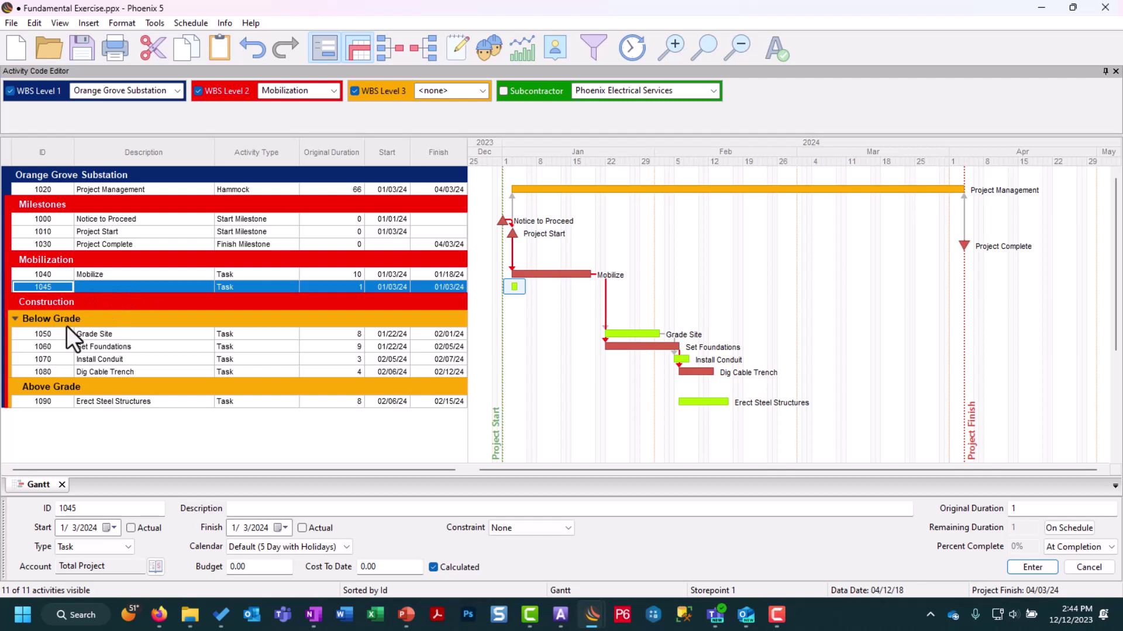
click(125, 286)
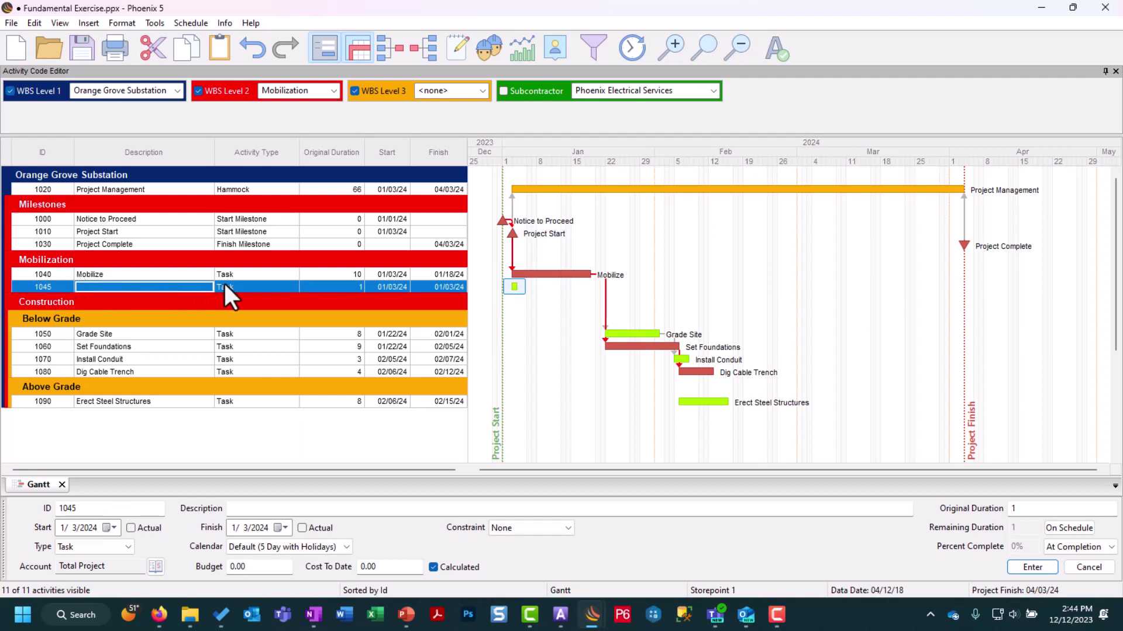
key(Escape)
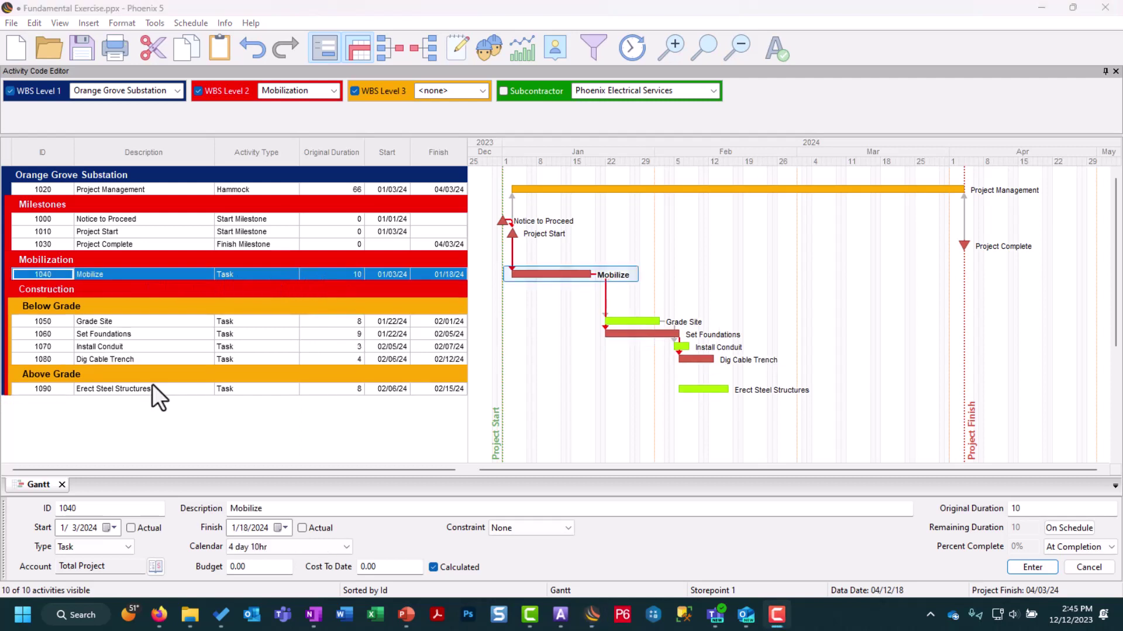
click(149, 275)
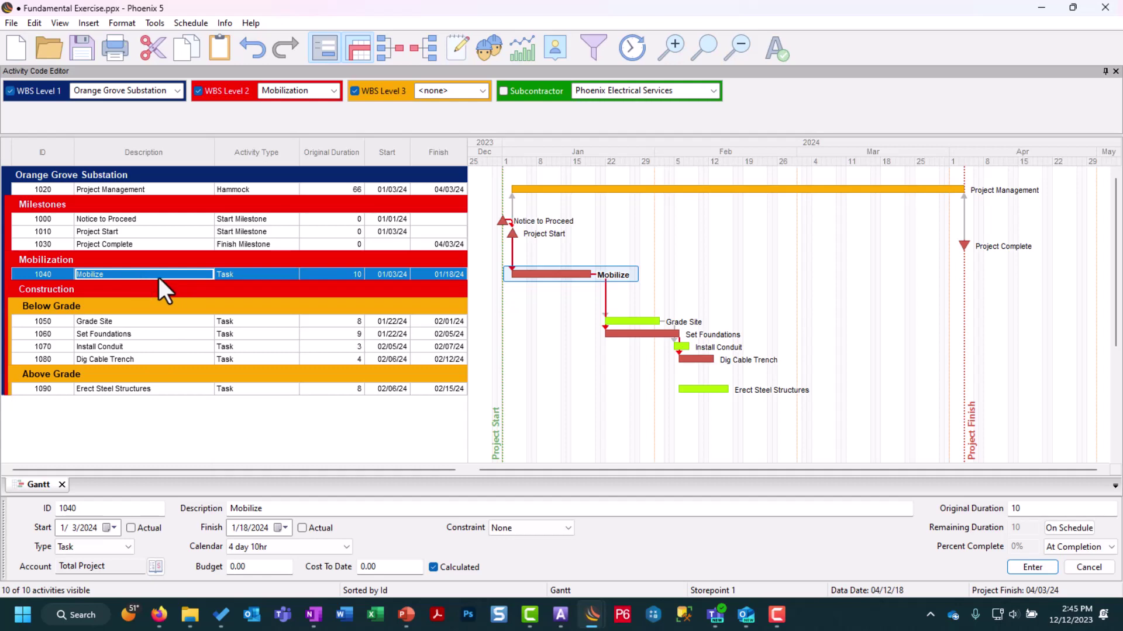
key(Insert)
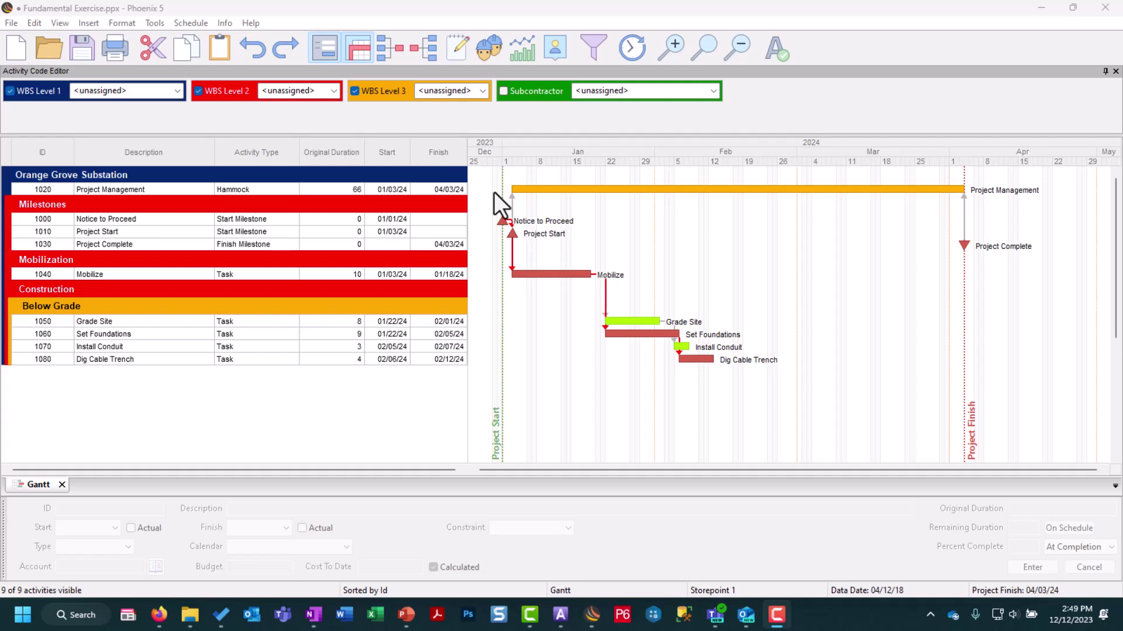
- Copy Above Ground activities 1090–1130 from the Orange Grove Substation project
mouse_move(592, 620)
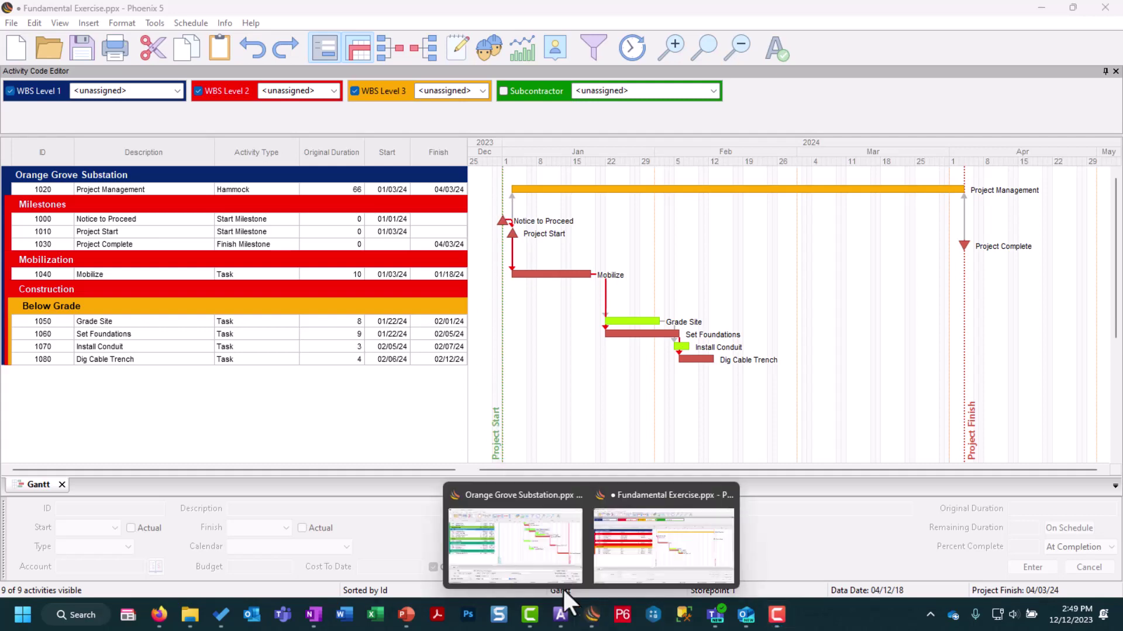
click(536, 546)
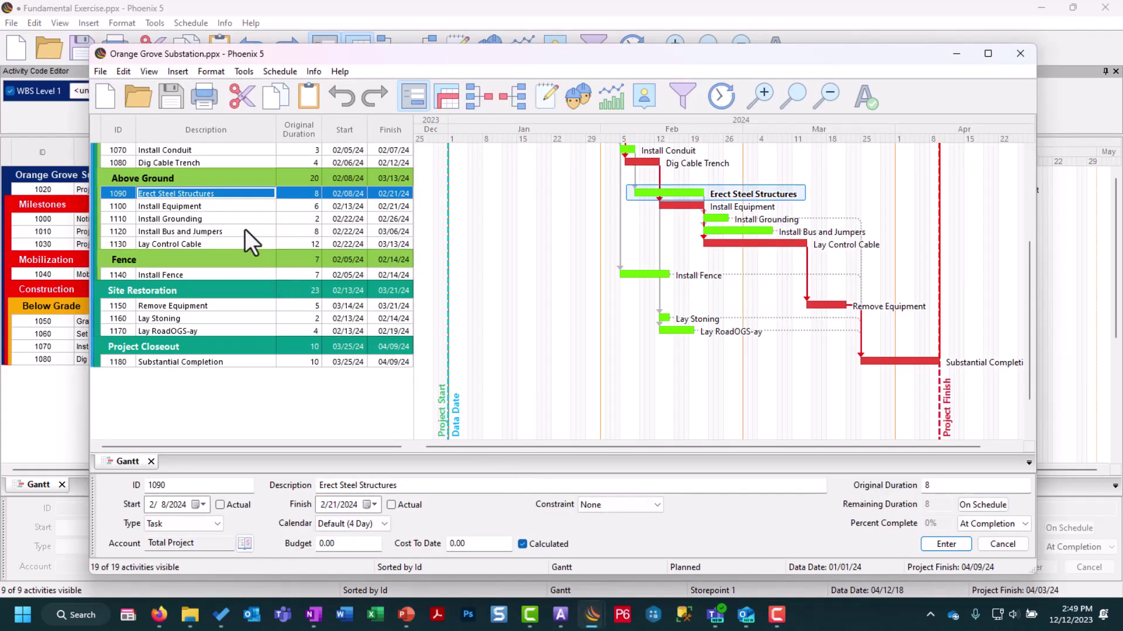
shift+click(230, 244)
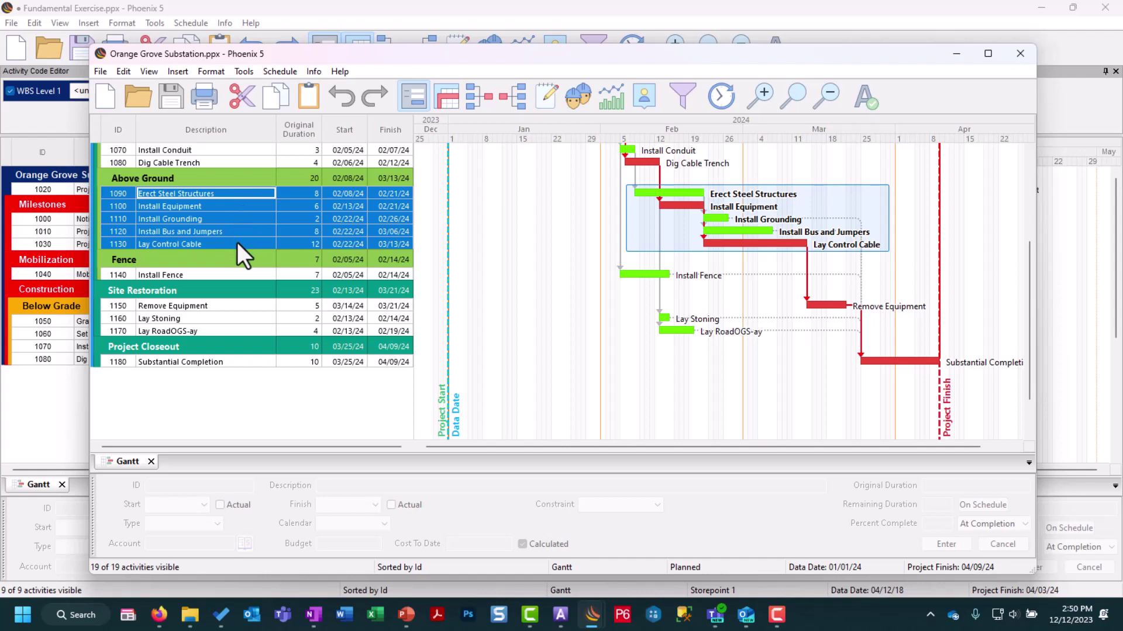
right_click(237, 242)
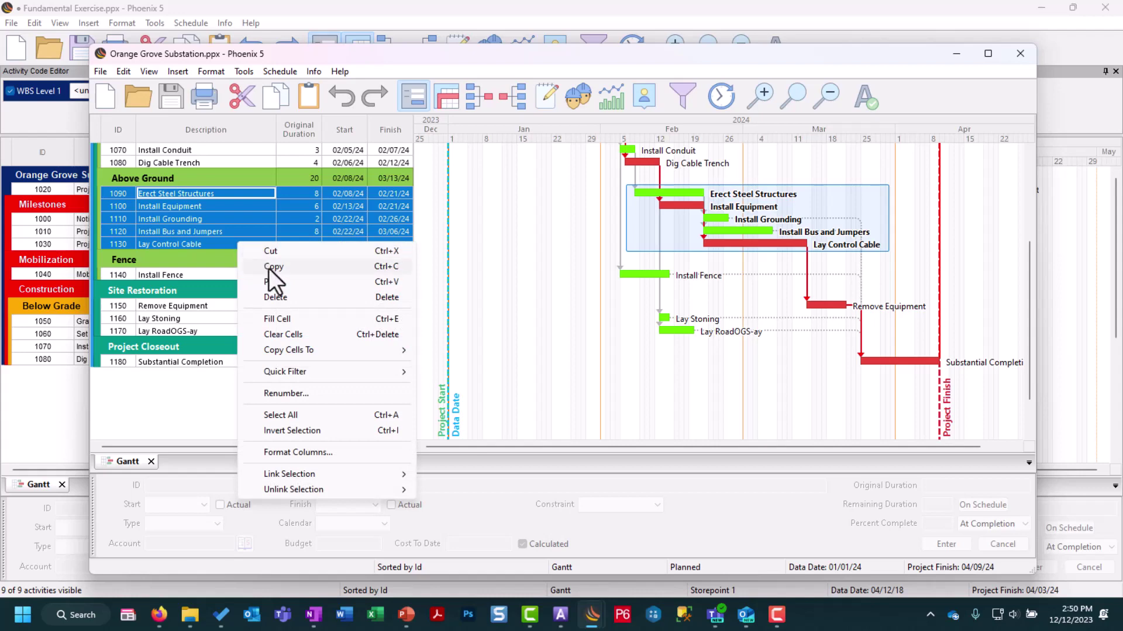
click(294, 266)
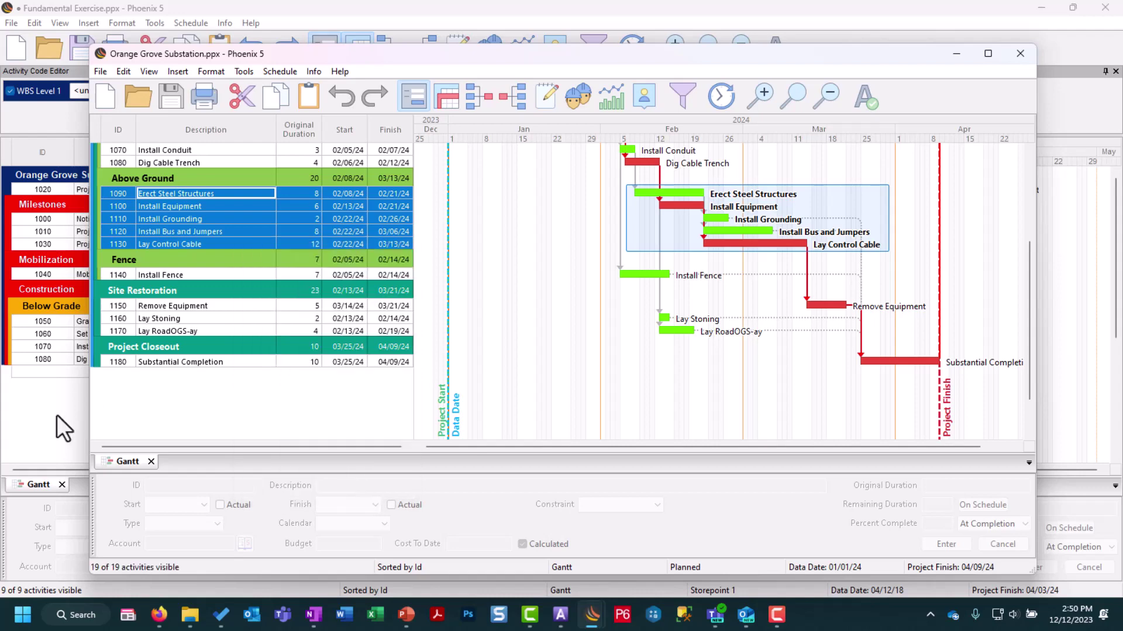
click(56, 415)
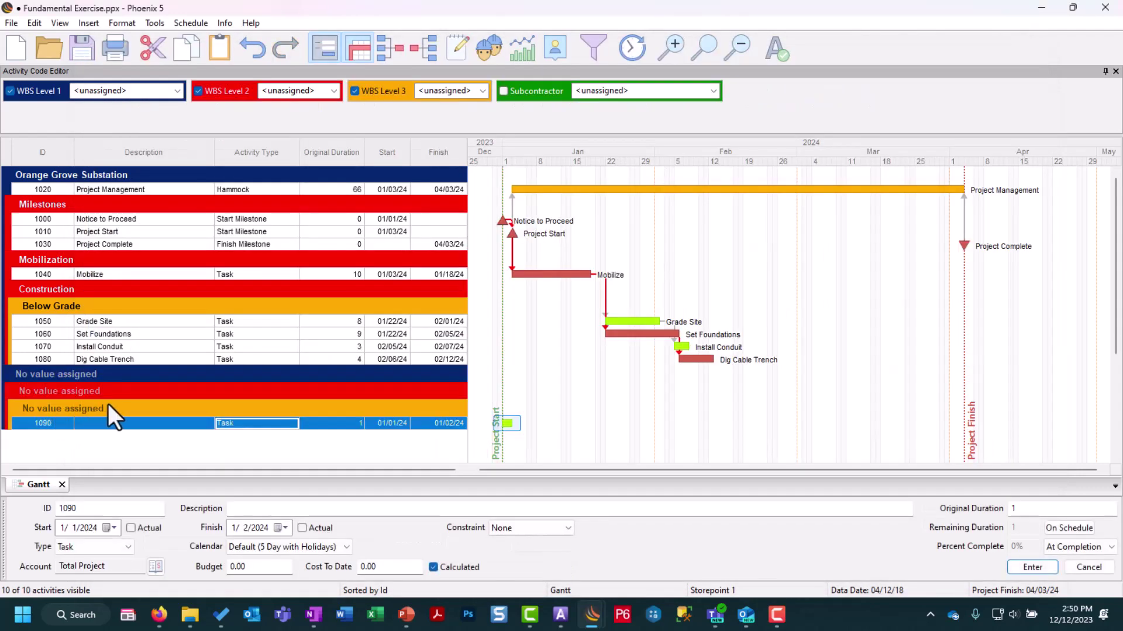
- Discard the blank row and paste the activities after 1080 with Auto Number and activity codes
key(Escape)
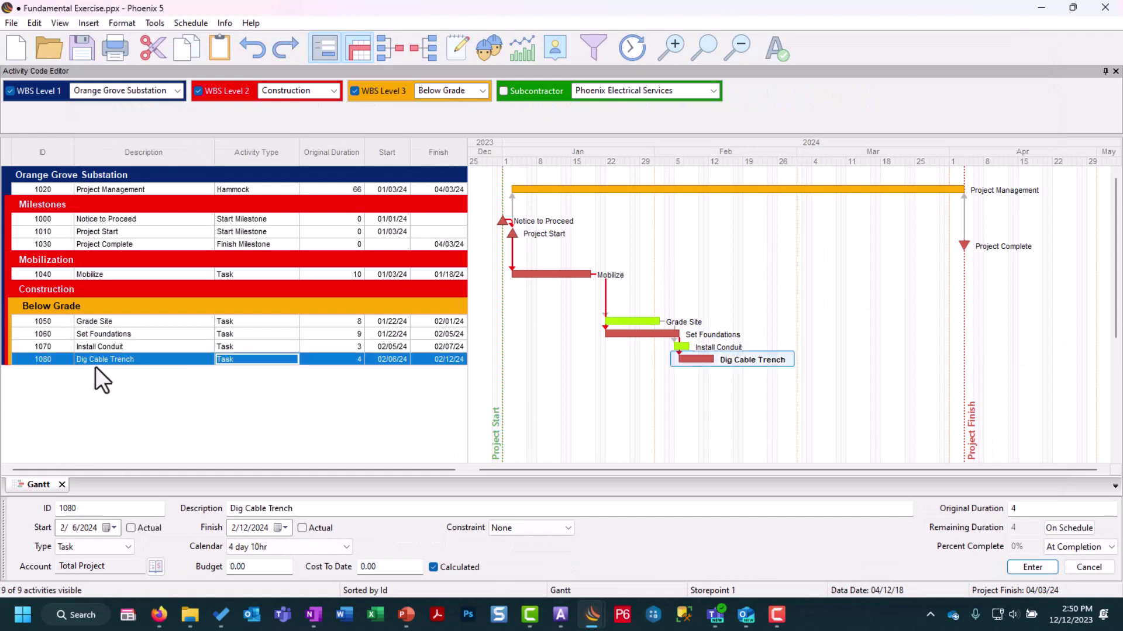
right_click(158, 362)
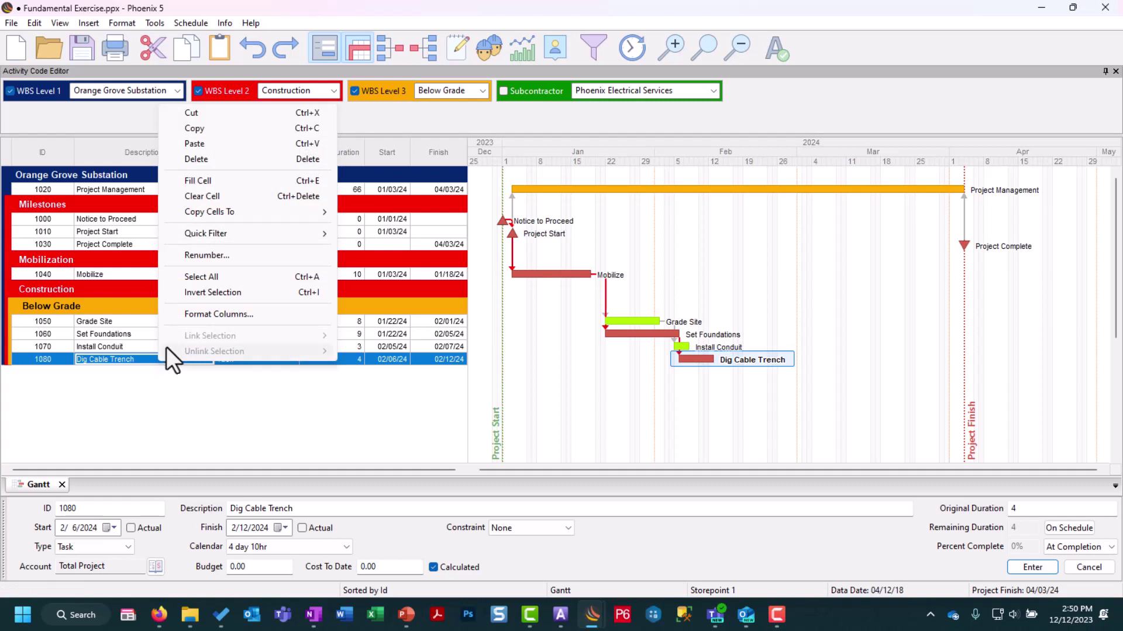
click(250, 145)
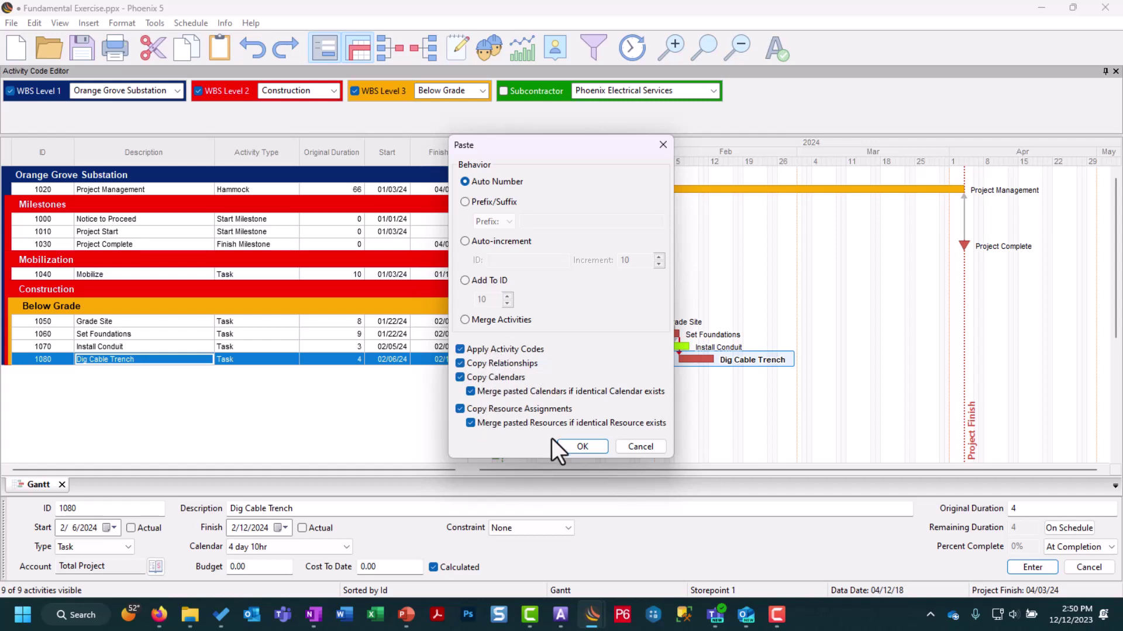
click(581, 446)
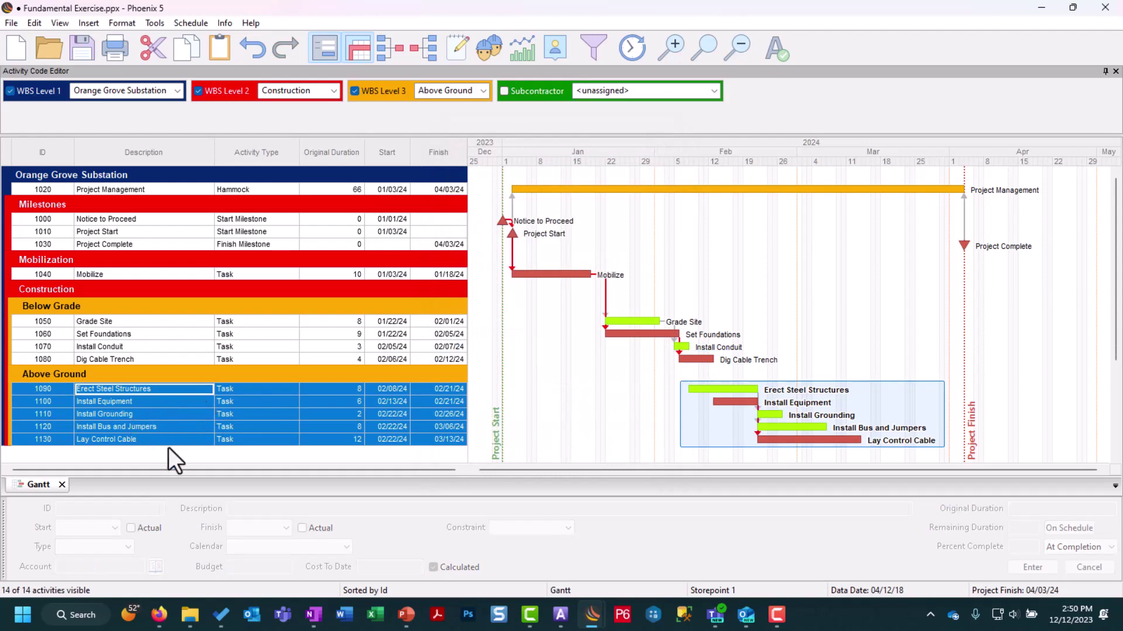